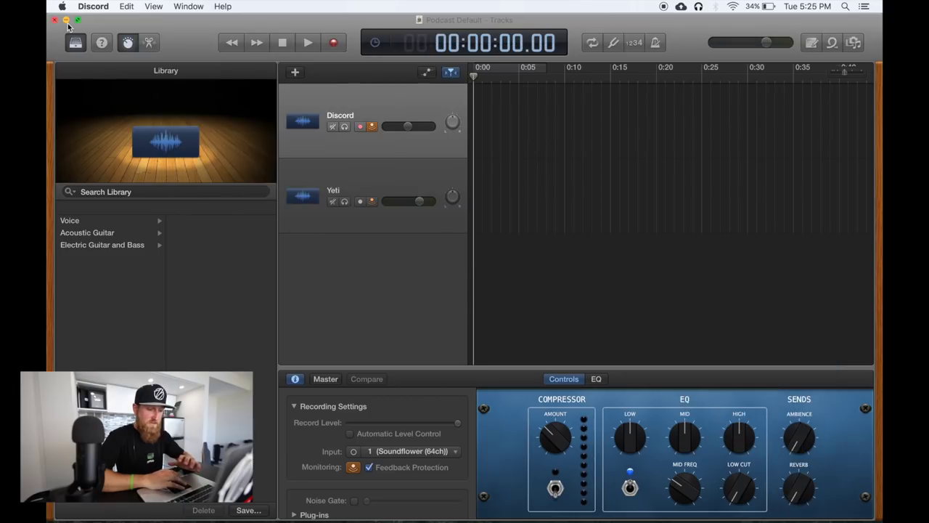
# - Set up the Podcast Default project with Discord and Yeti tracks, Discord on Soundflower (64ch) input 1
pyautogui.moveTo(649, 508)
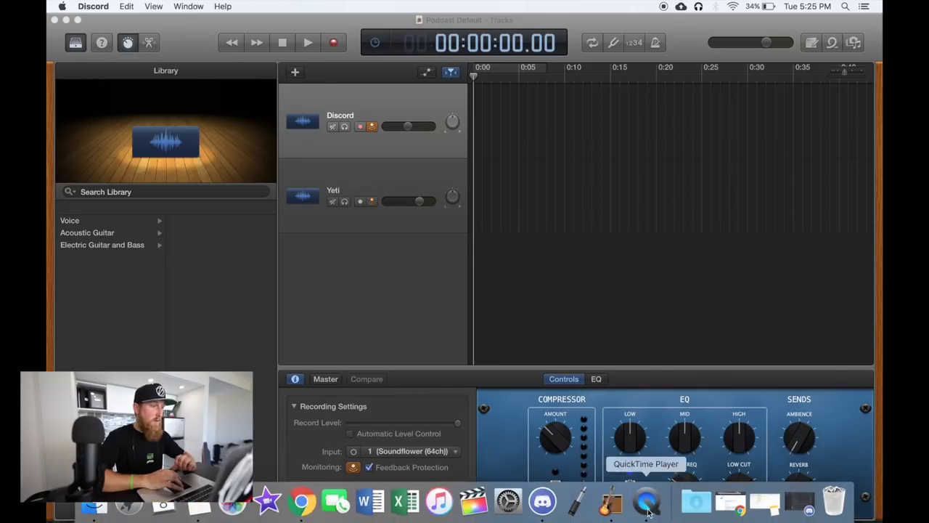
pyautogui.click(733, 512)
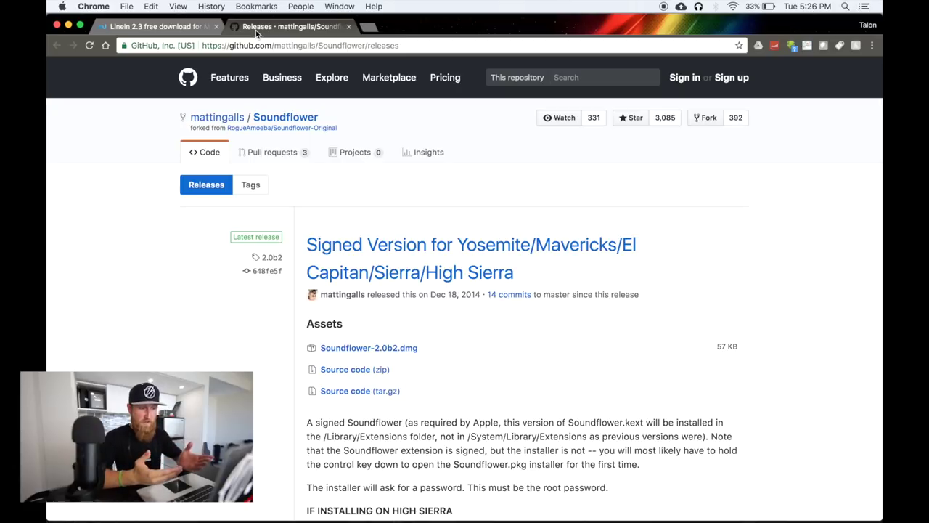
pyautogui.click(175, 29)
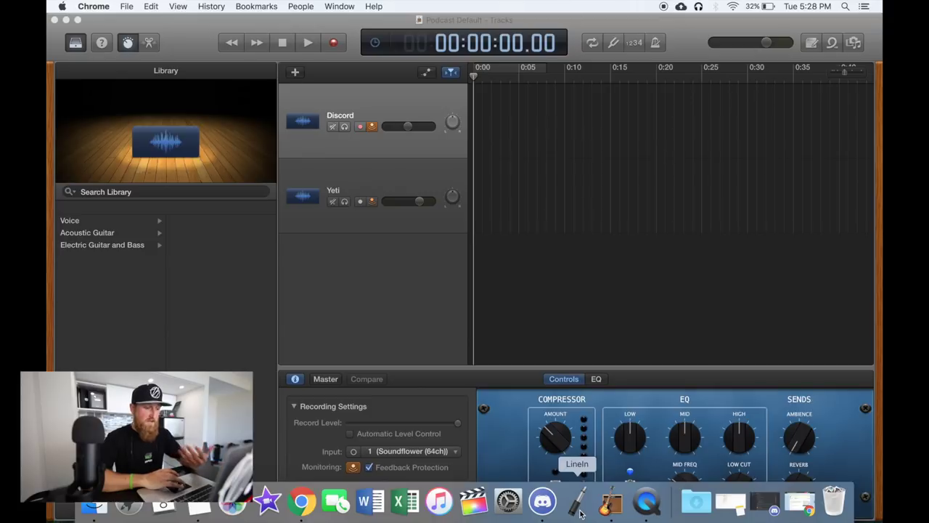
# - Launch LineIn, minimise GarageBand, and move the LineIn window to the desktop's centre
pyautogui.click(581, 512)
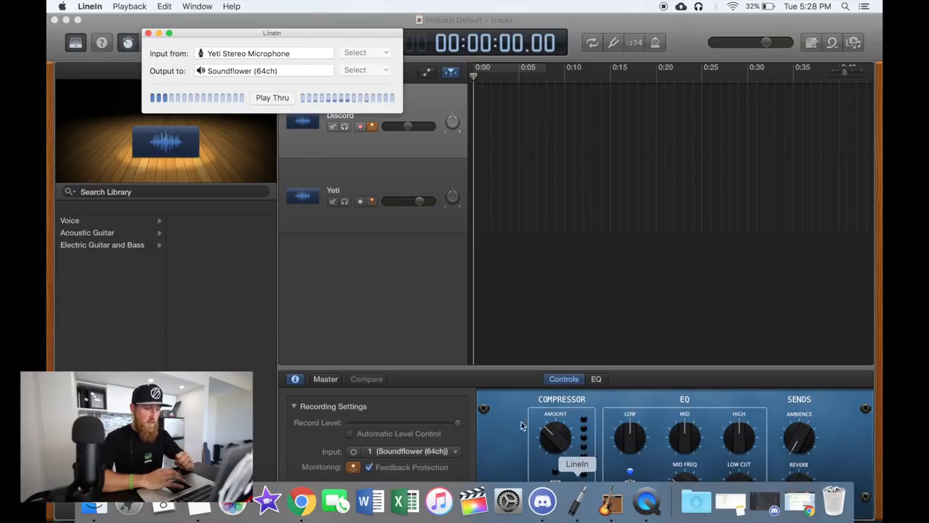
pyautogui.click(67, 20)
pyautogui.moveTo(249, 37); pyautogui.dragTo(469, 196)
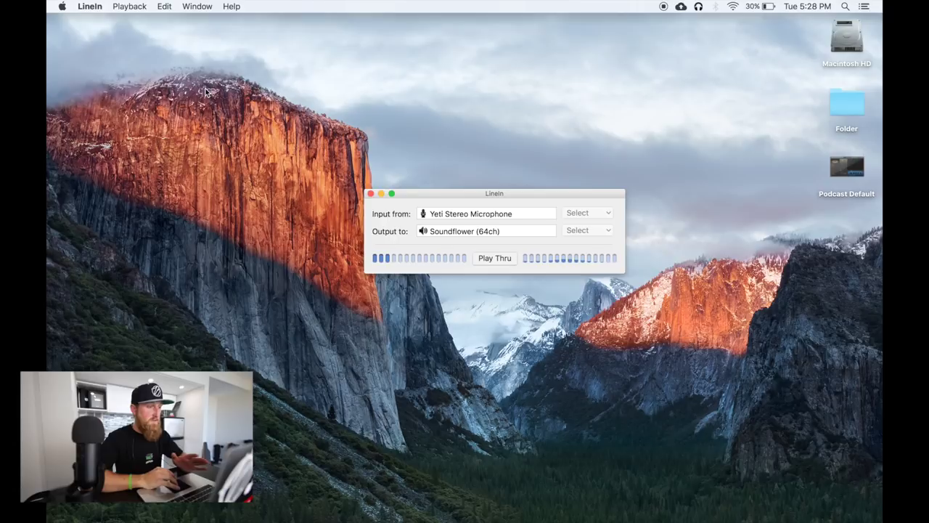
pyautogui.click(63, 7)
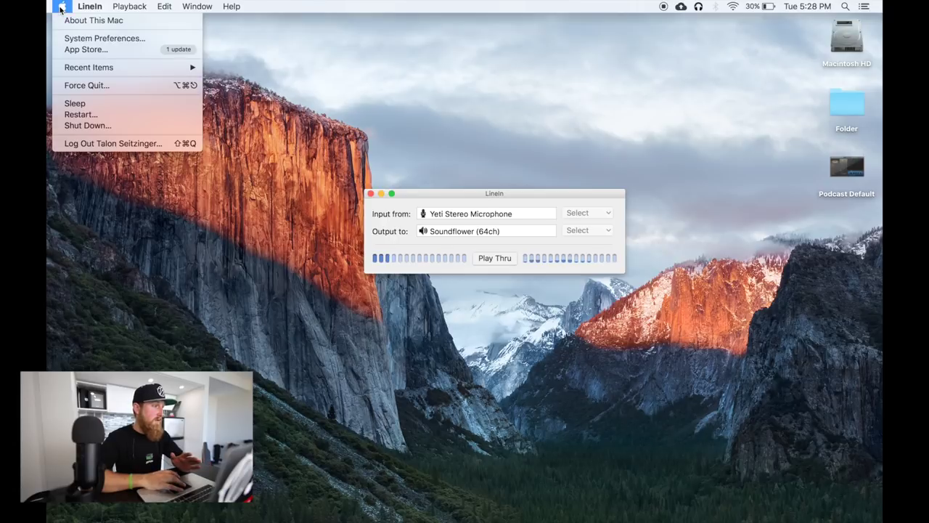
# - Choose Soundflower (64ch) as the Mac's sound input in System Preferences, then quit it
pyautogui.click(84, 38)
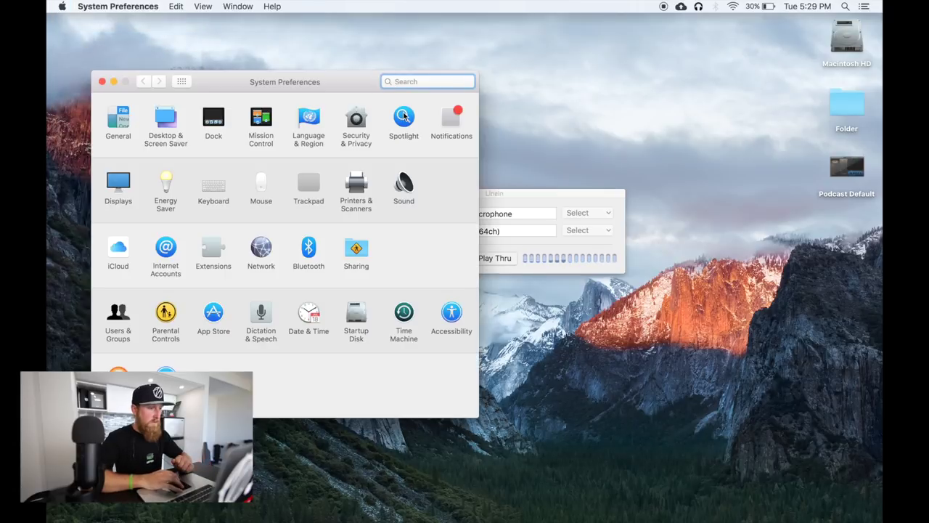
pyautogui.click(409, 187)
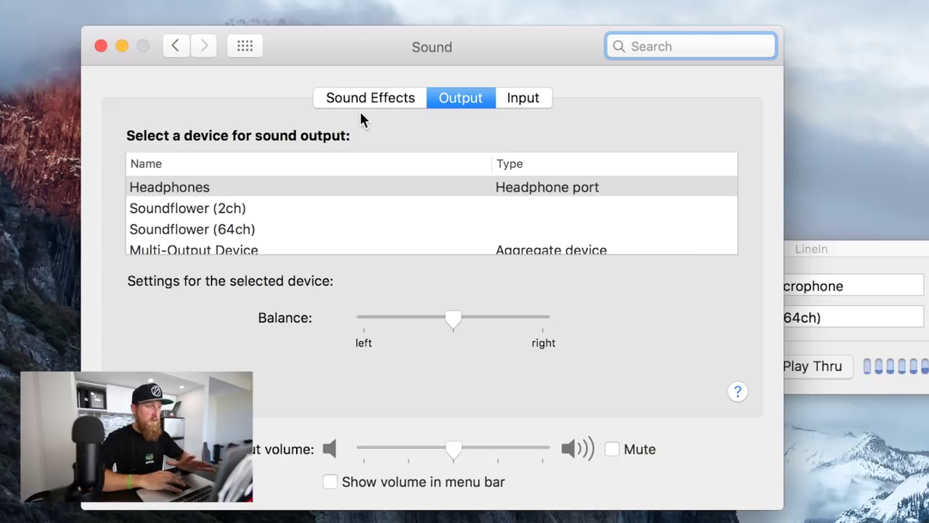
pyautogui.click(513, 99)
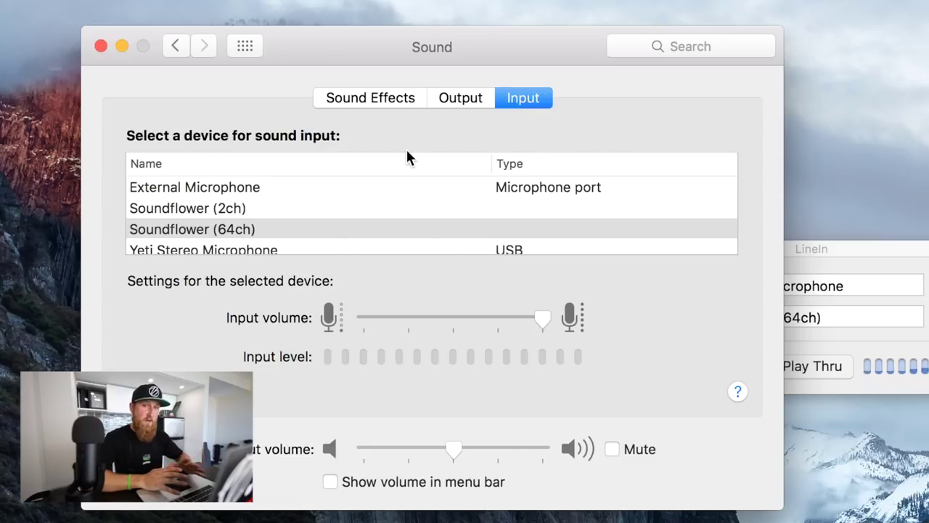
pyautogui.click(183, 231)
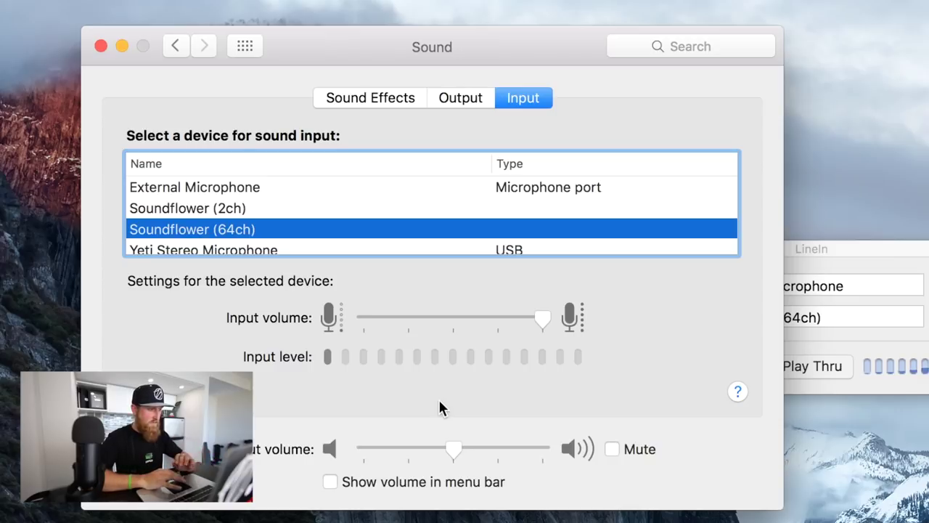
pyautogui.press('super+q')
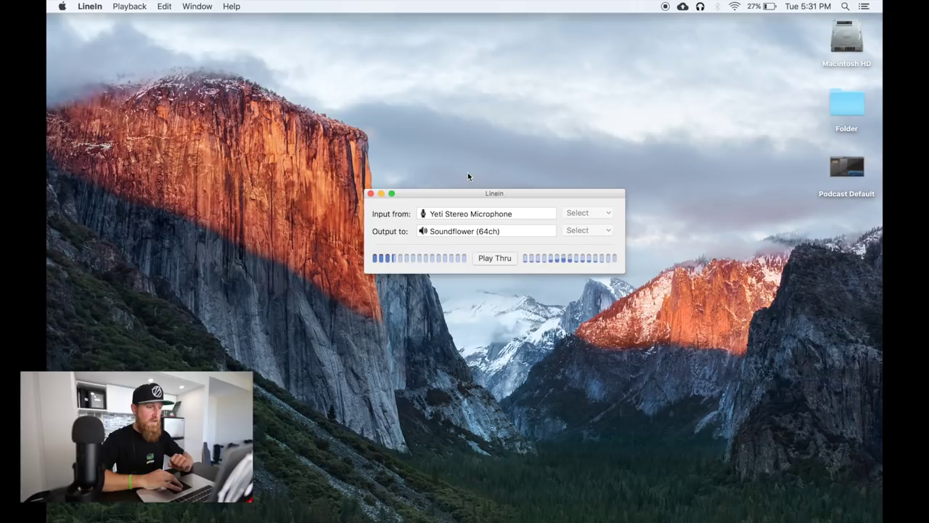
# - Route LineIn's output to Soundflower channels 3 and 4, then close LineIn
pyautogui.moveTo(504, 195); pyautogui.dragTo(504, 195)
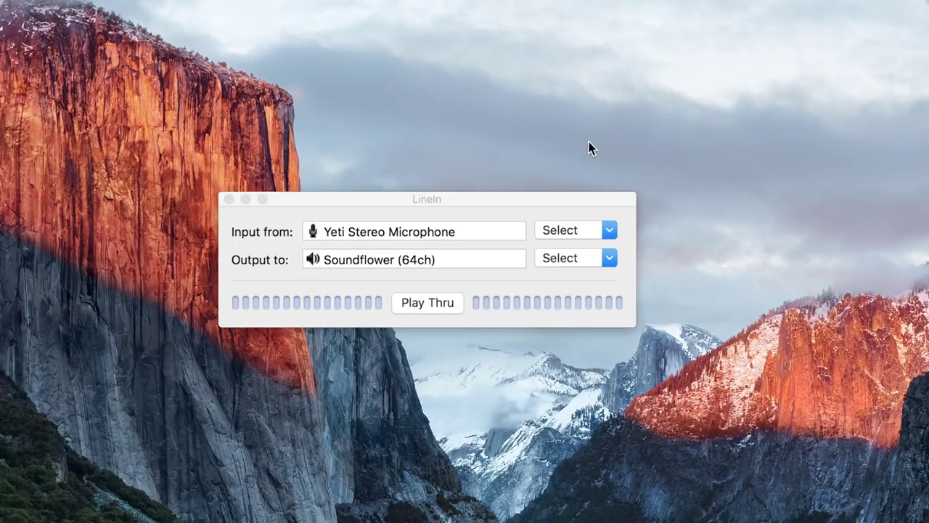
pyautogui.click(610, 259)
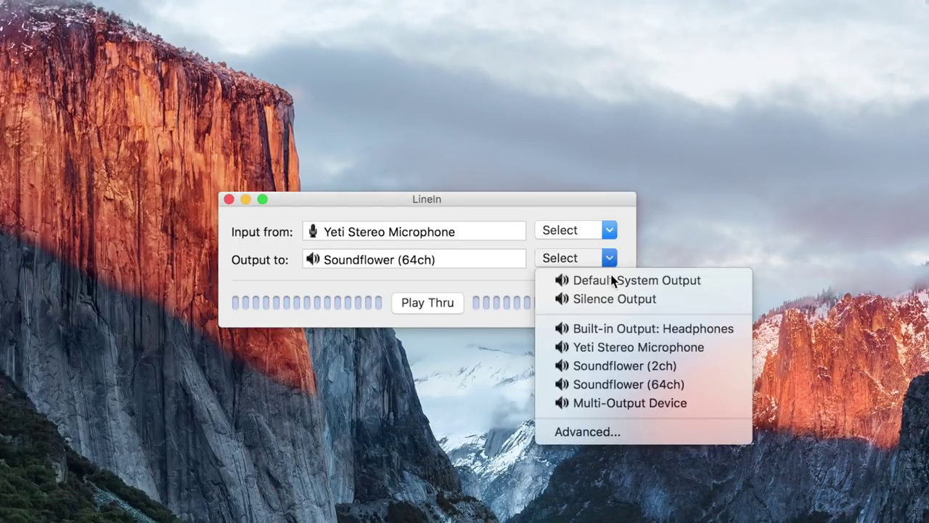
pyautogui.click(593, 431)
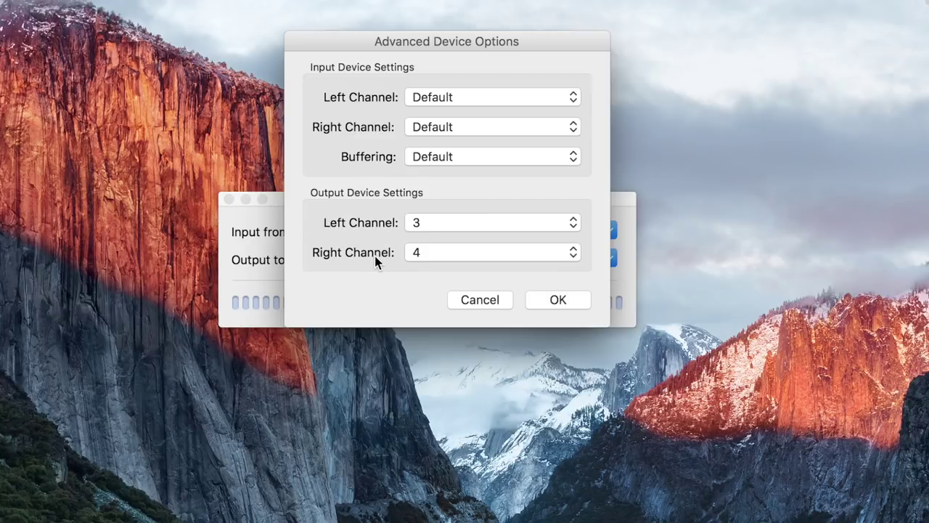
pyautogui.click(549, 301)
pyautogui.click(229, 199)
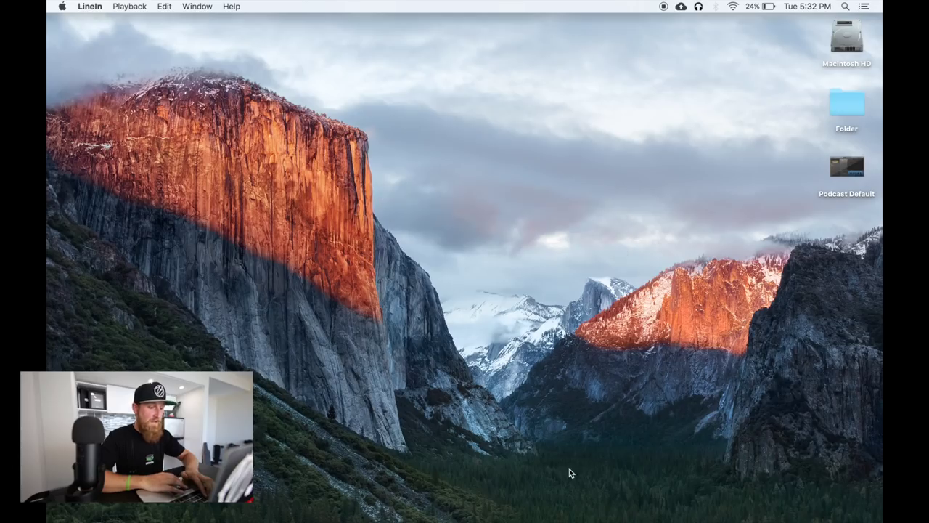
# - Bring up Discord and open its Voice & Video settings from Preferences
pyautogui.click(513, 503)
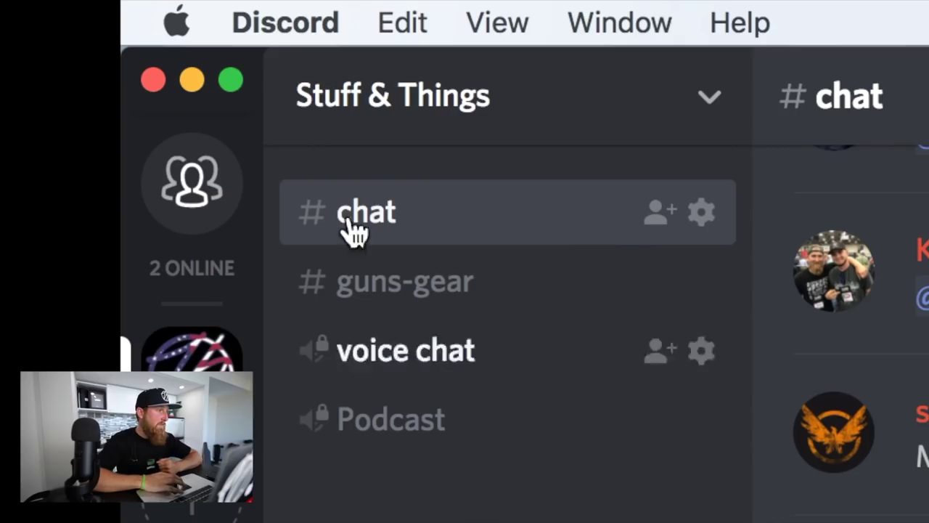
pyautogui.click(285, 41)
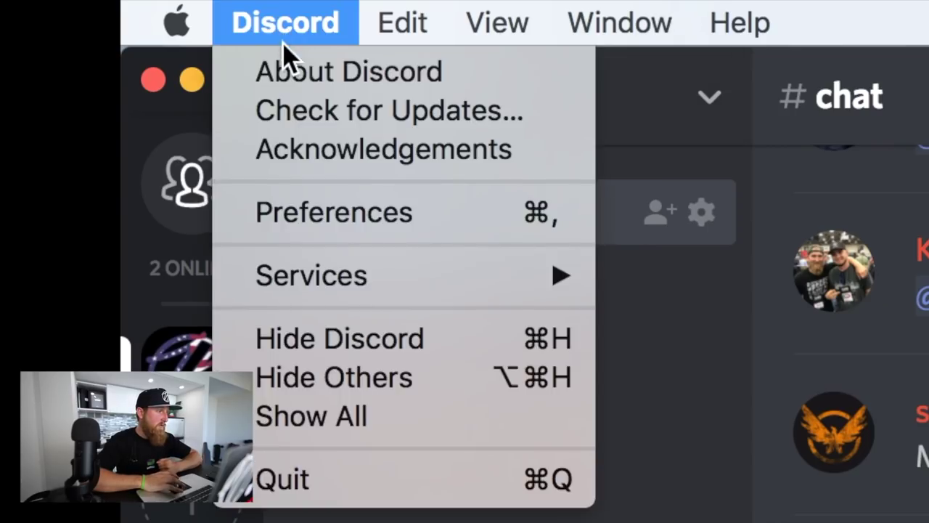
pyautogui.click(324, 213)
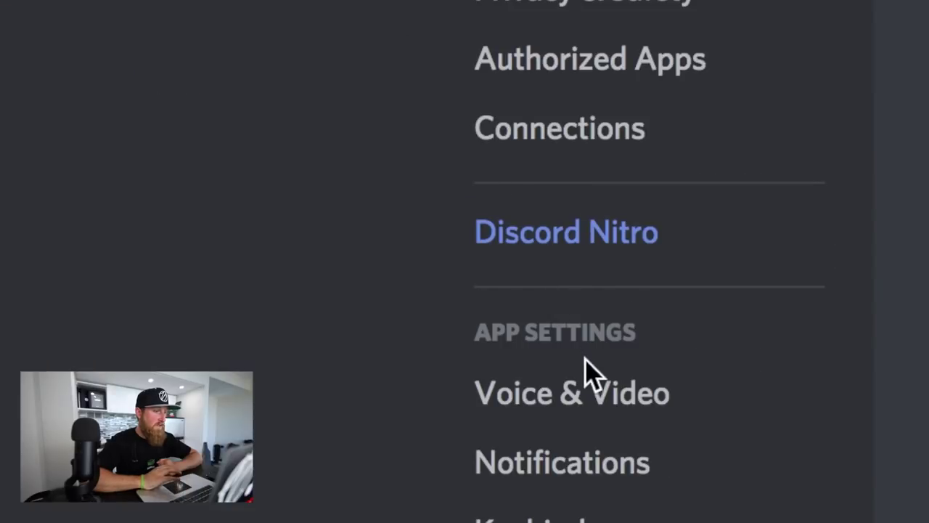
pyautogui.click(596, 396)
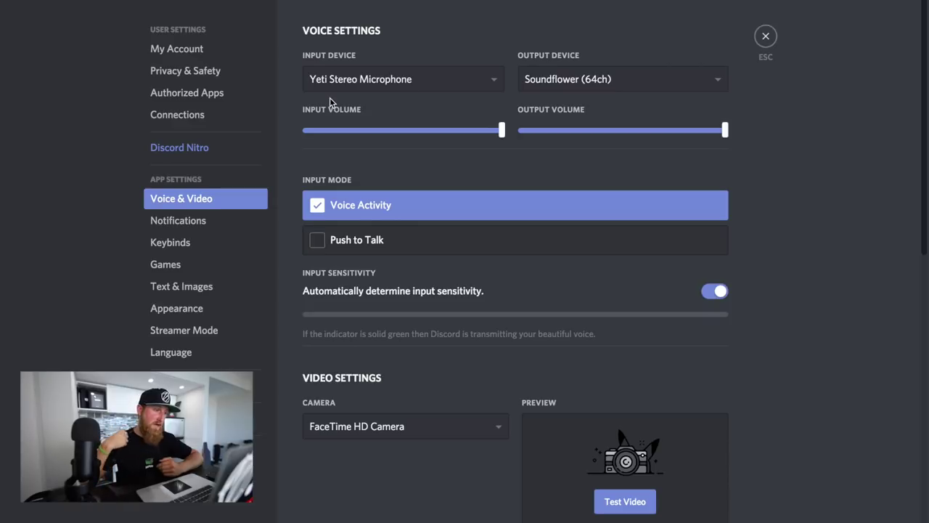
# - Select Yeti Stereo Microphone as Discord's voice input device
pyautogui.click(360, 85)
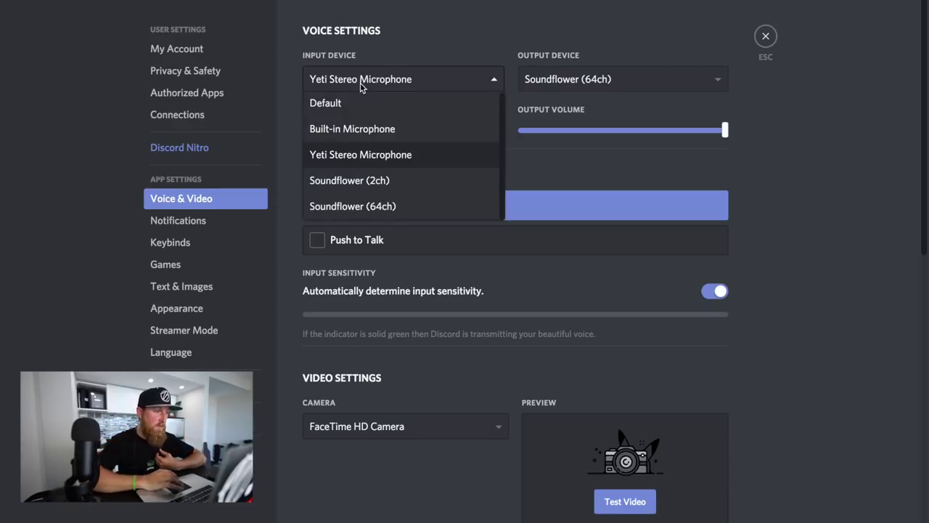
pyautogui.click(353, 155)
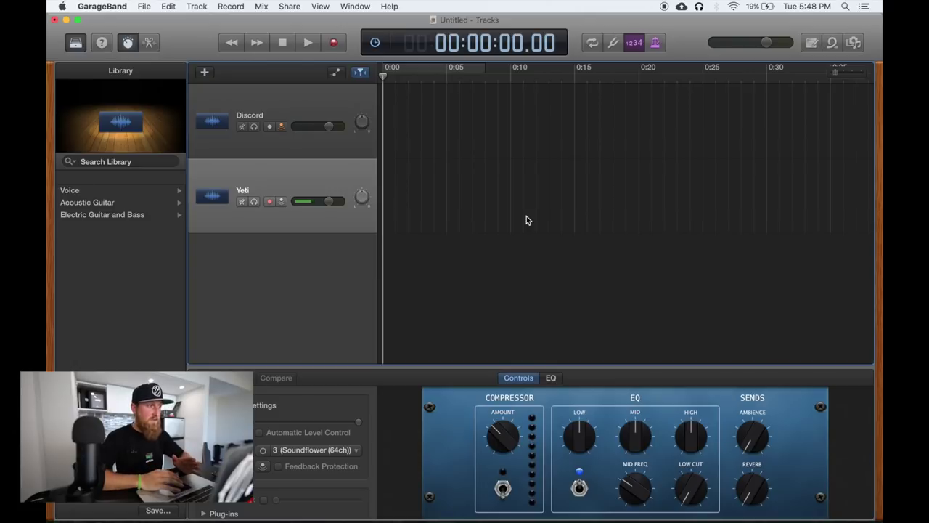
# - Confirm GarageBand's Audio/MIDI input device is Soundflower (64ch) and close the preferences
pyautogui.click(121, 8)
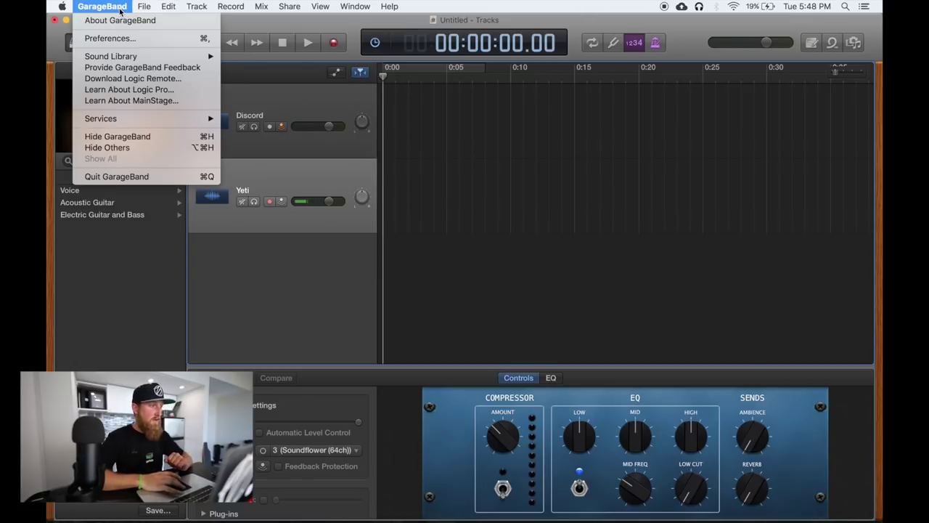
pyautogui.click(119, 37)
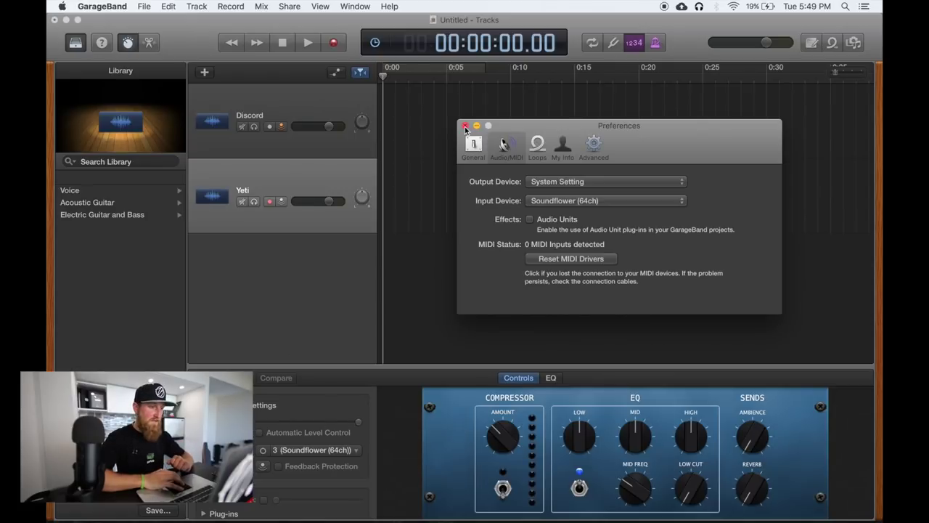
pyautogui.click(465, 126)
pyautogui.click(144, 7)
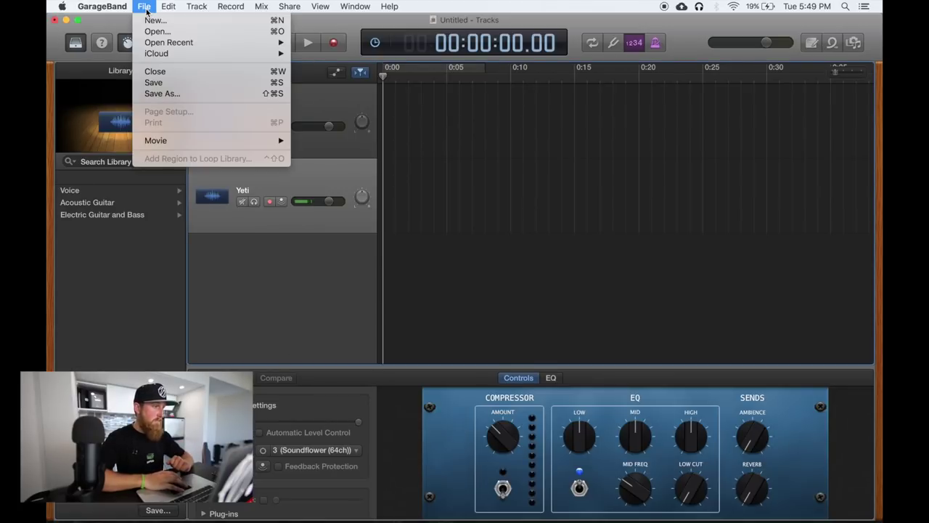
# - Start a new empty project, discarding the Untitled project without saving
pyautogui.click(148, 21)
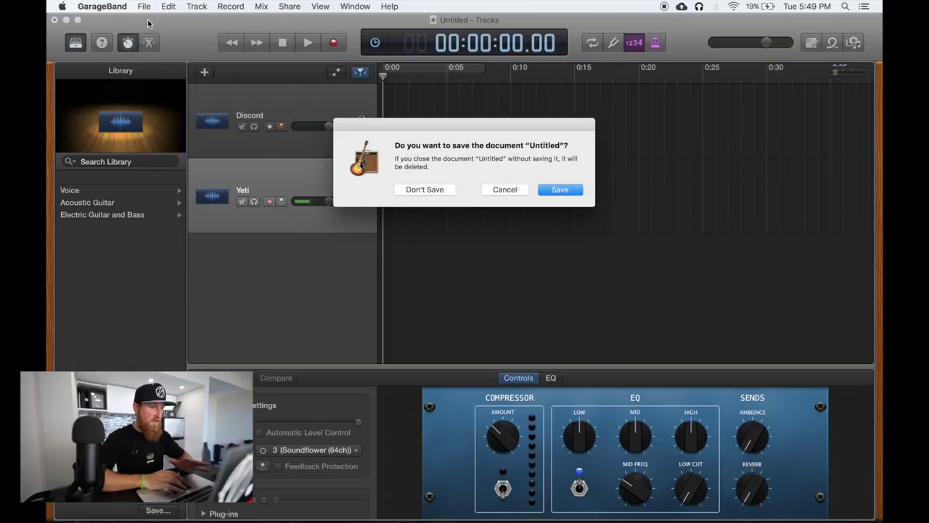
pyautogui.click(443, 193)
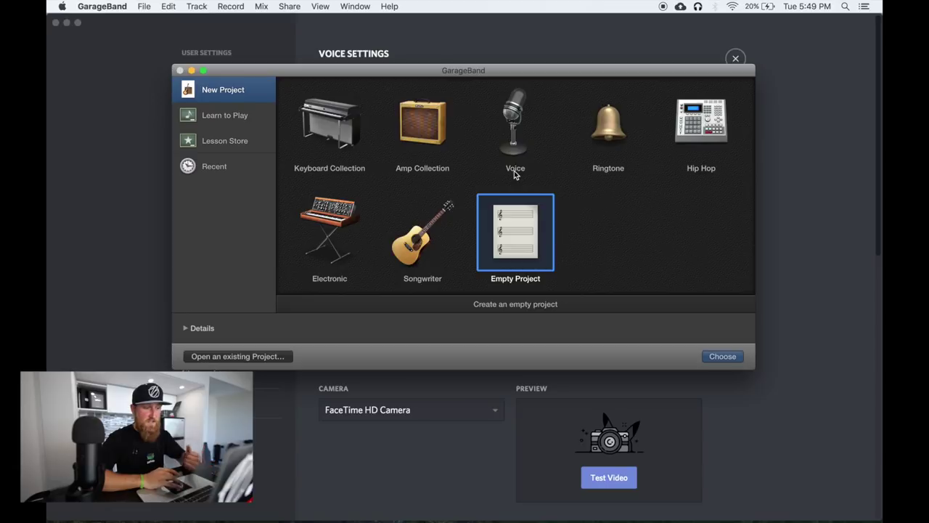
pyautogui.click(722, 357)
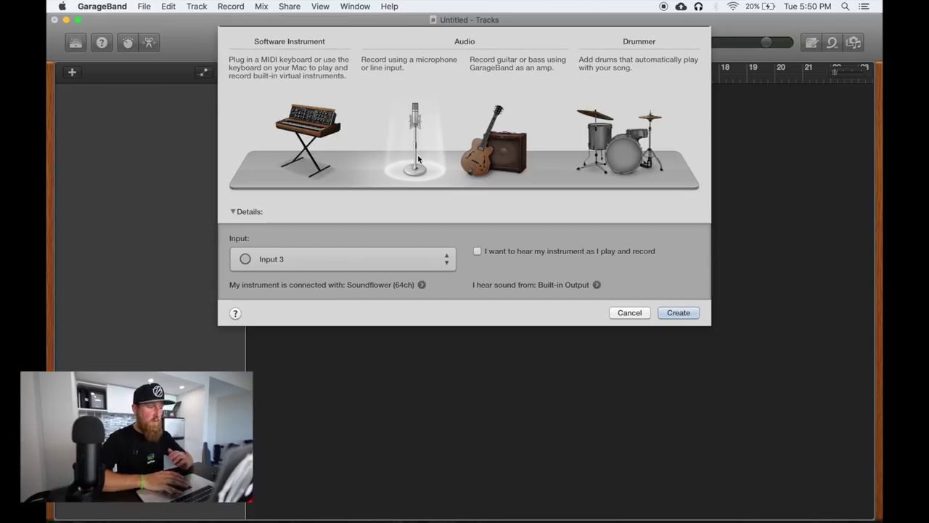
# - Create an audio track recording from Soundflower Input 1
pyautogui.click(448, 262)
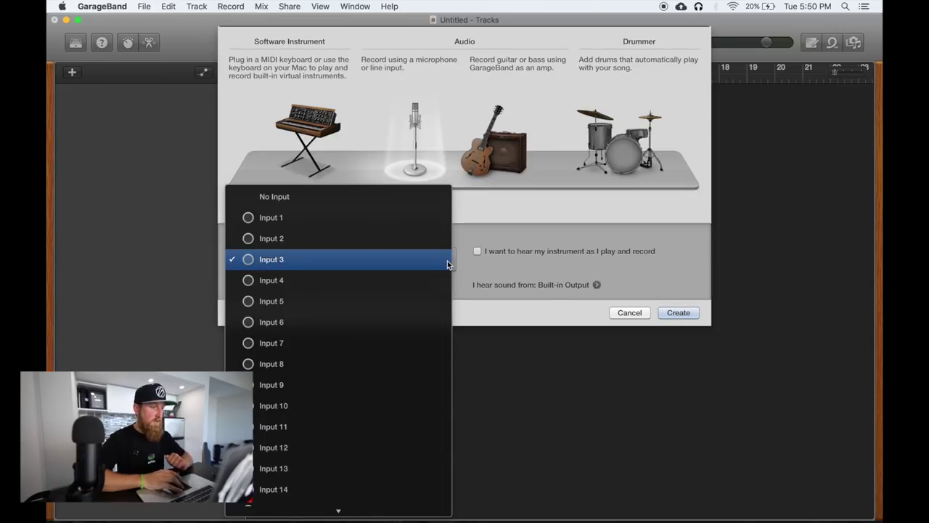
pyautogui.click(419, 226)
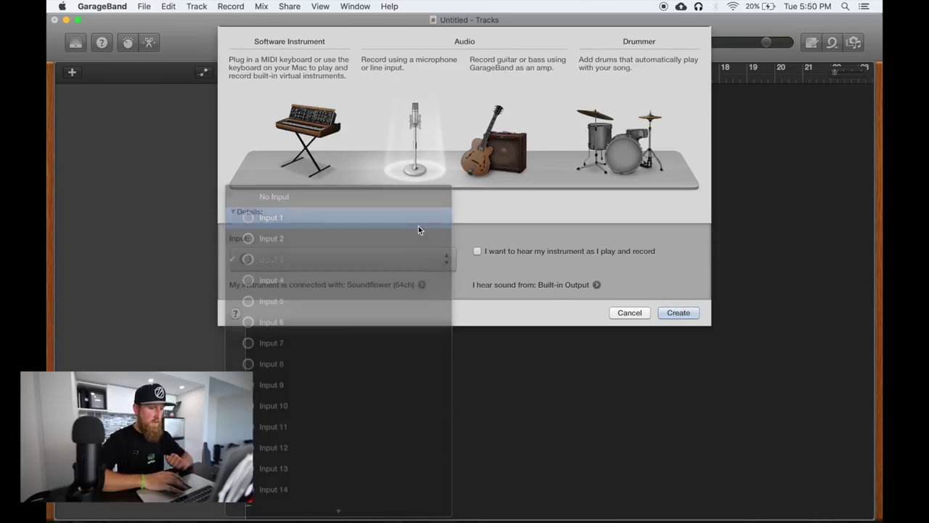
pyautogui.click(669, 315)
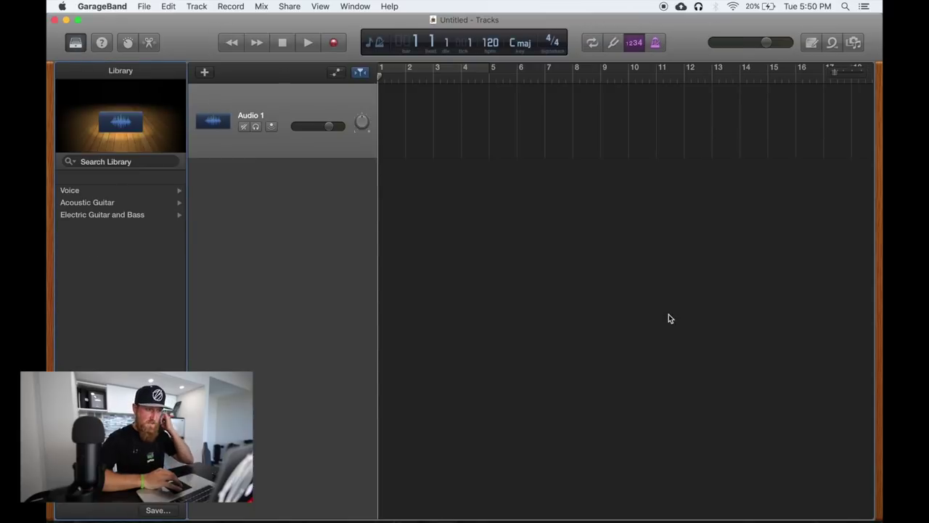
# - Rename the Audio 1 track to 'Discord'
pyautogui.doubleClick(254, 117)
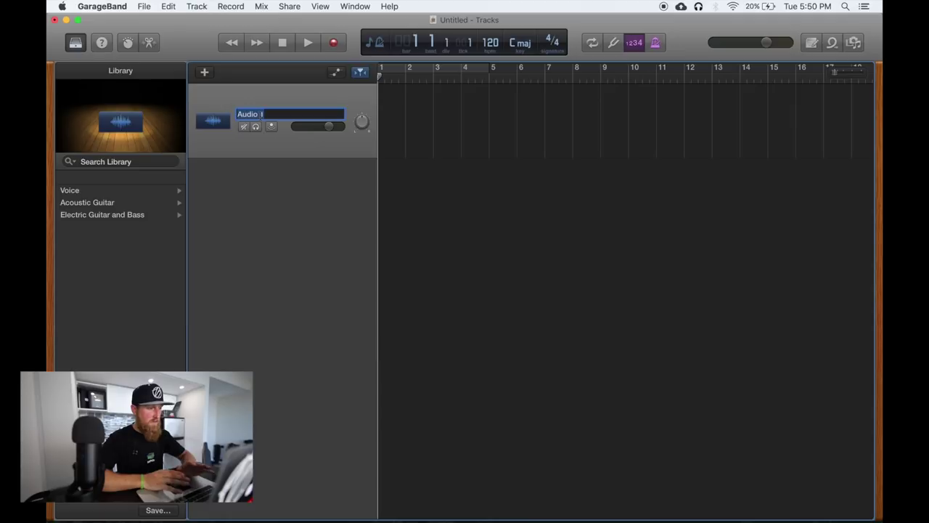
pyautogui.write('Discord')
pyautogui.press('Return')
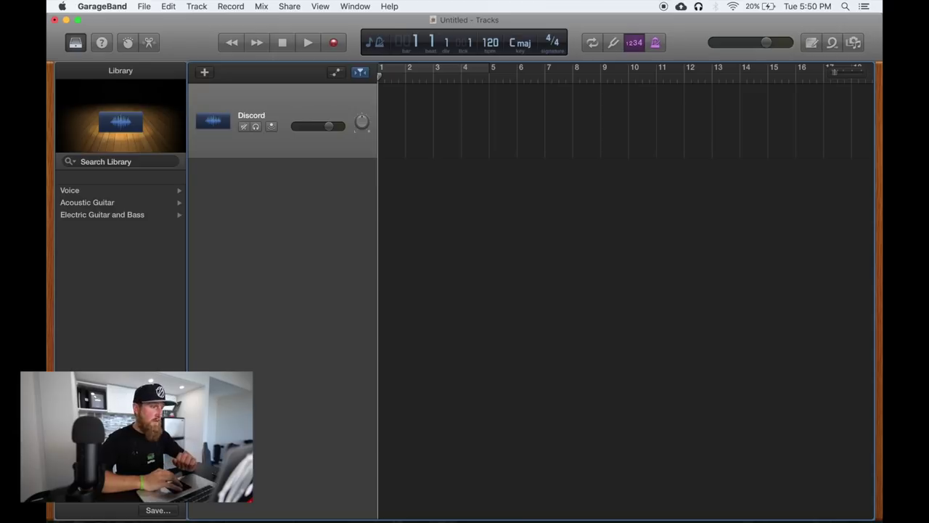
pyautogui.click(205, 72)
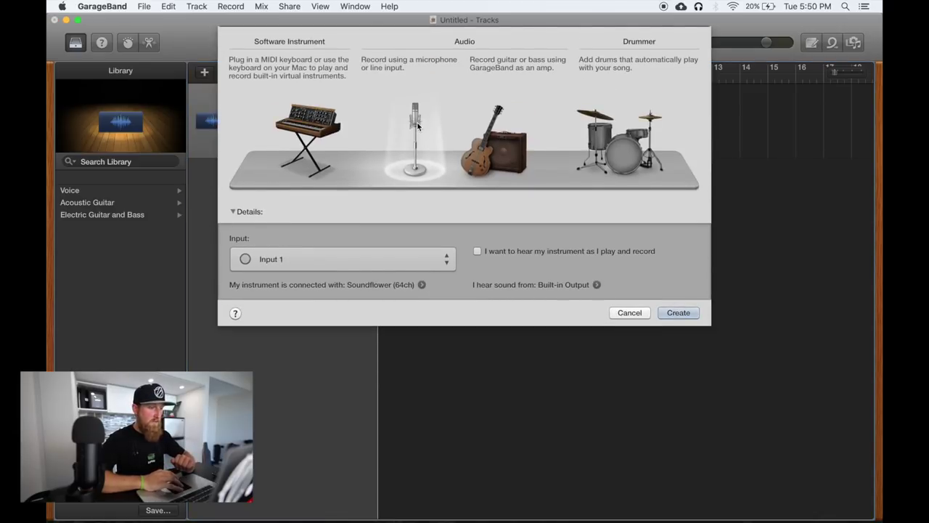
# - Create a second audio track recording from Soundflower (64ch) Input 3
pyautogui.click(448, 257)
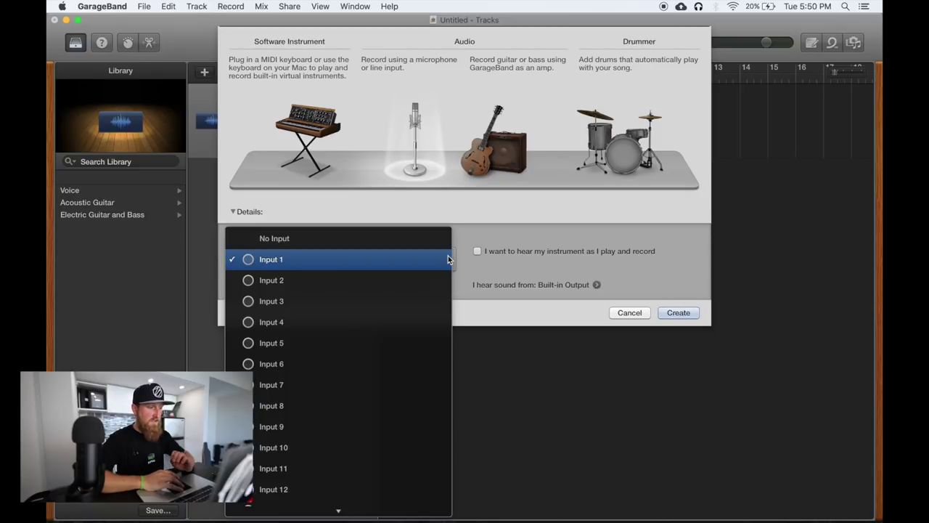
pyautogui.click(430, 295)
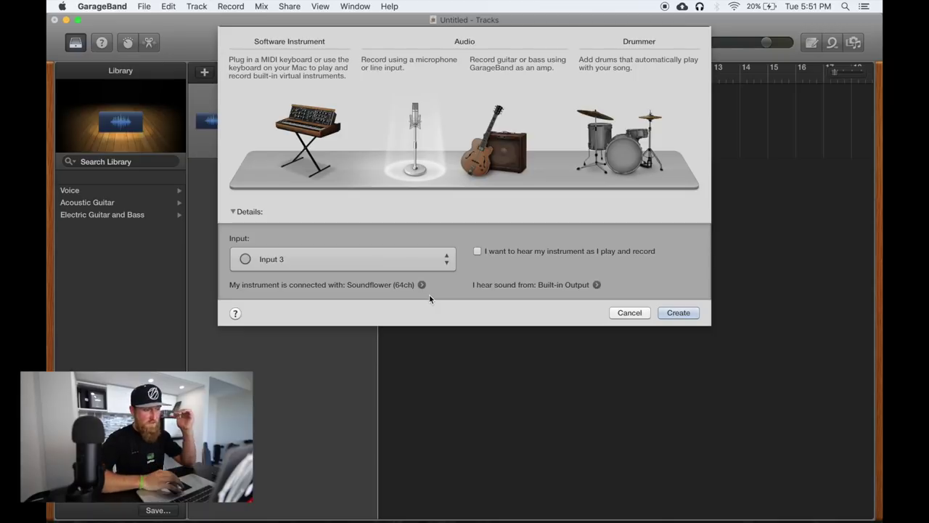
pyautogui.click(679, 313)
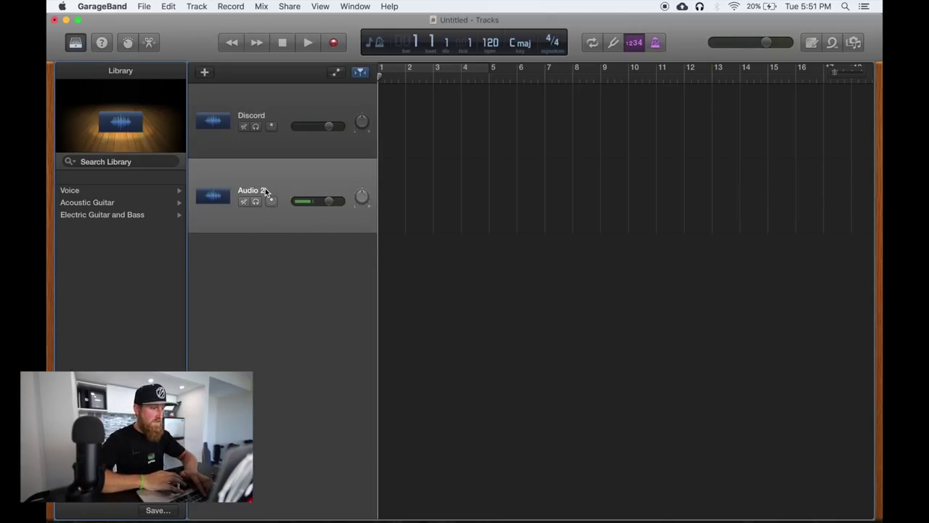
# - Rename the Audio 2 track to 'Yeti'
pyautogui.doubleClick(265, 190)
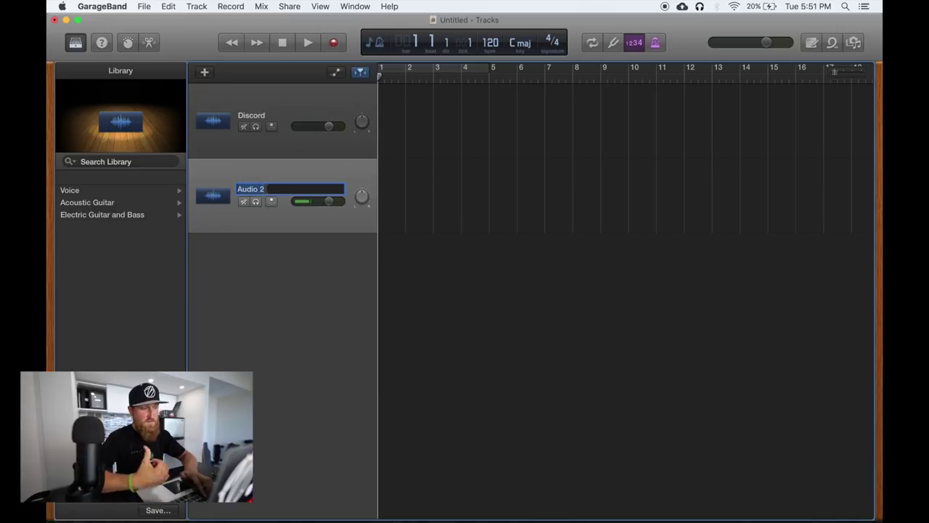
pyautogui.write('Yeti')
pyautogui.press('Return')
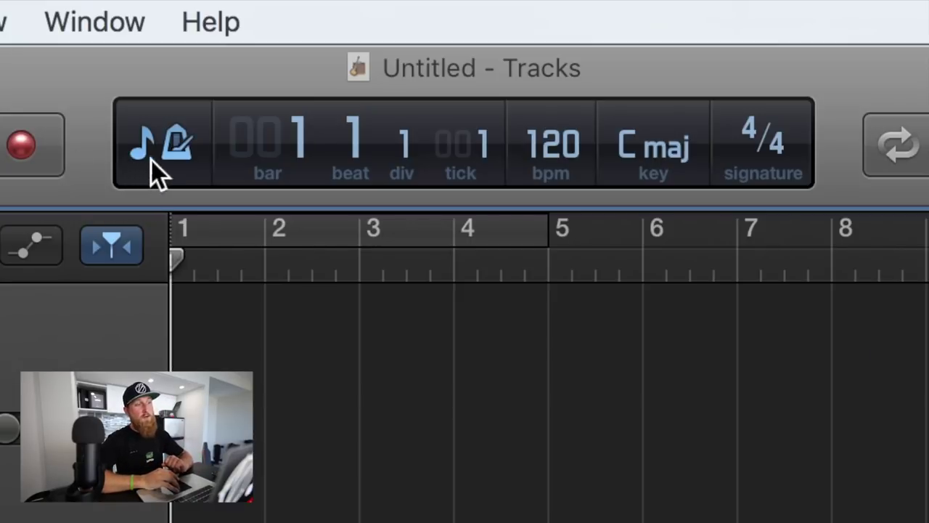
# - Switch the LCD display to Time and show the Yeti track's Smart Controls
pyautogui.click(179, 154)
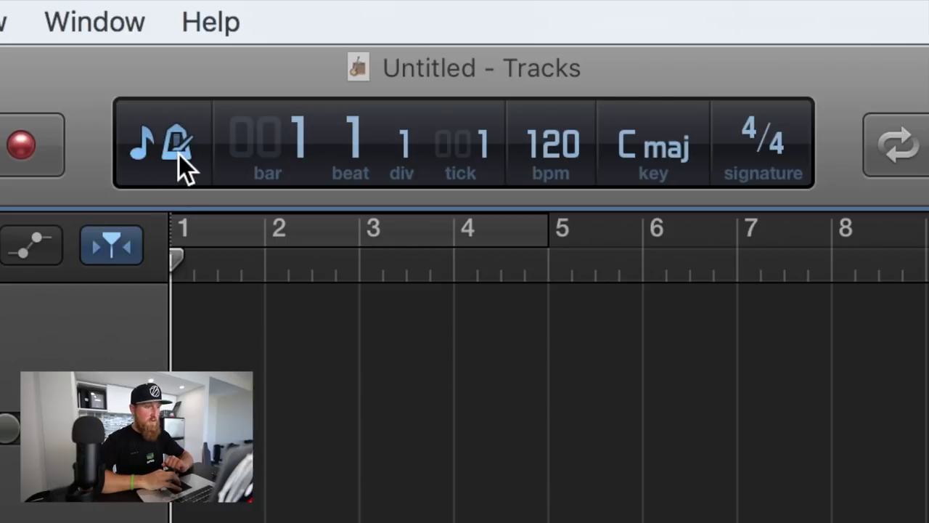
pyautogui.click(178, 154)
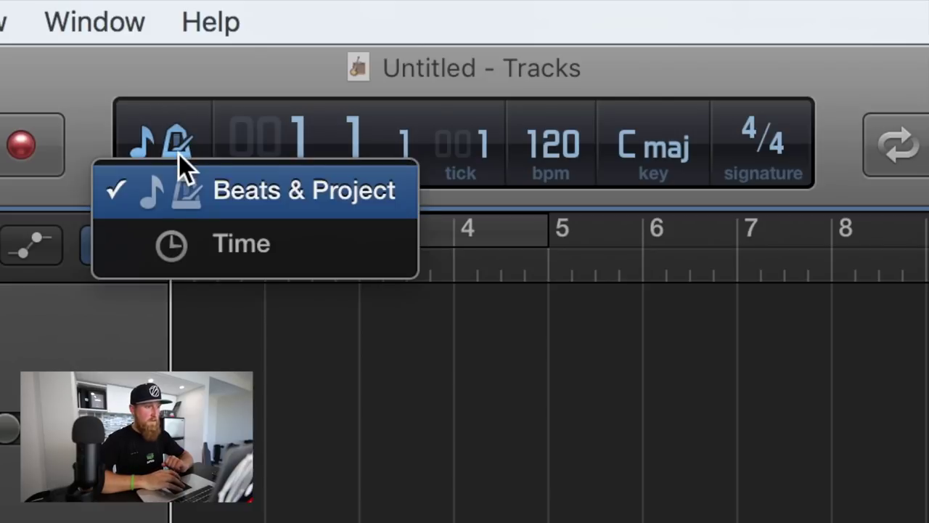
pyautogui.click(206, 234)
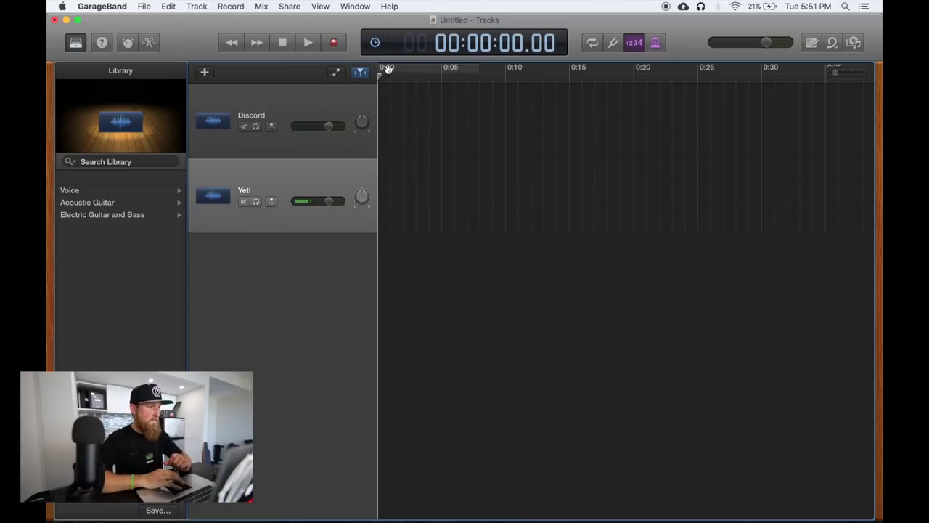
pyautogui.click(129, 43)
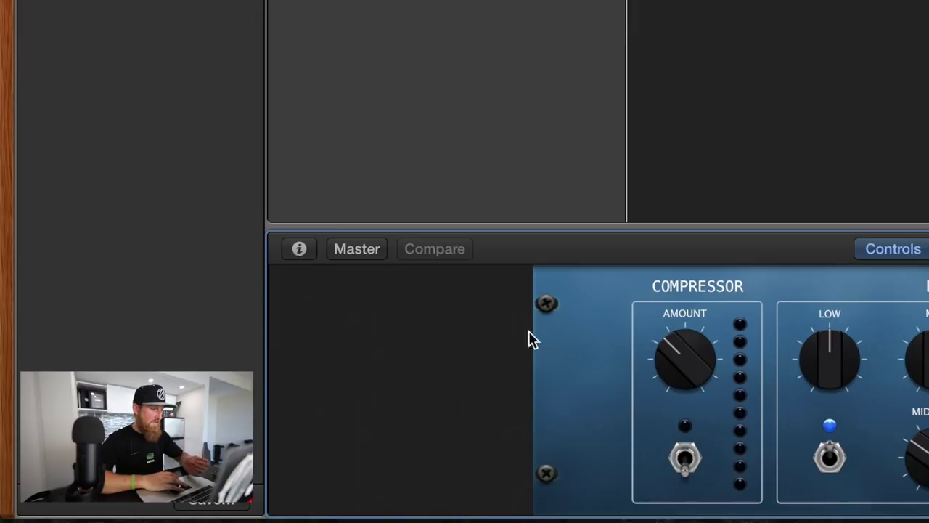
# - Show Recording Settings and verify Discord uses Soundflower input 1 and Yeti input 3
pyautogui.click(306, 254)
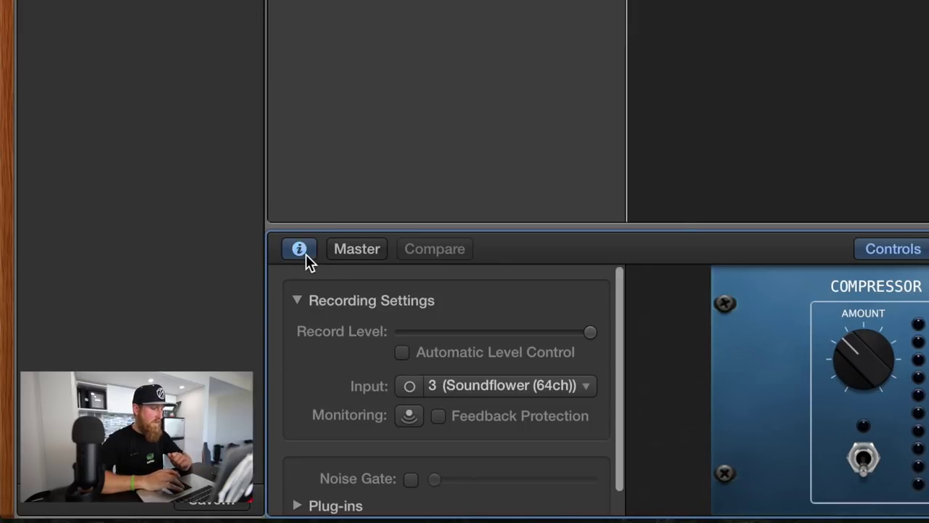
pyautogui.click(451, 118)
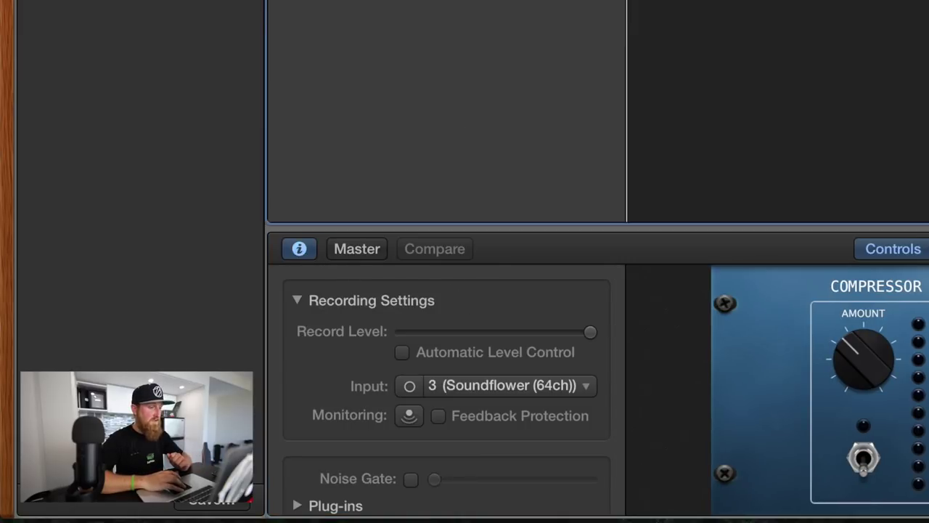
pyautogui.press('Up')
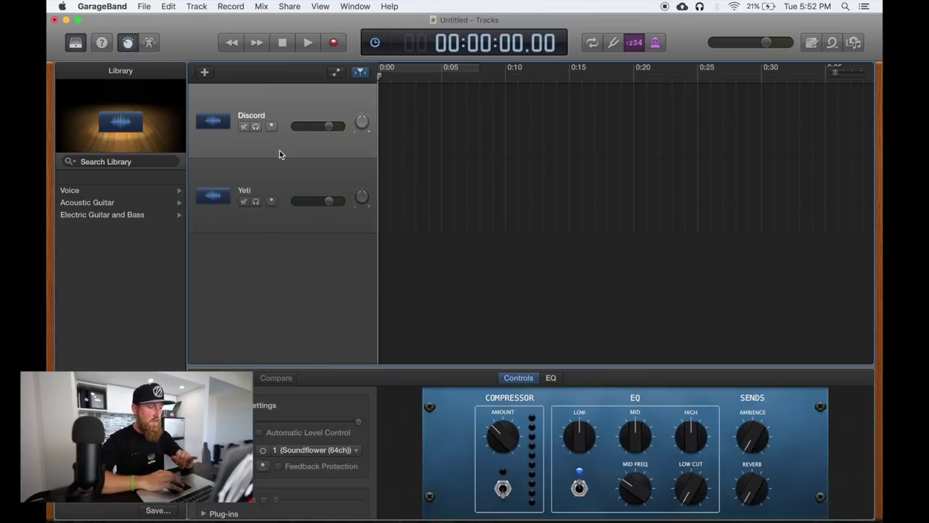
pyautogui.click(279, 176)
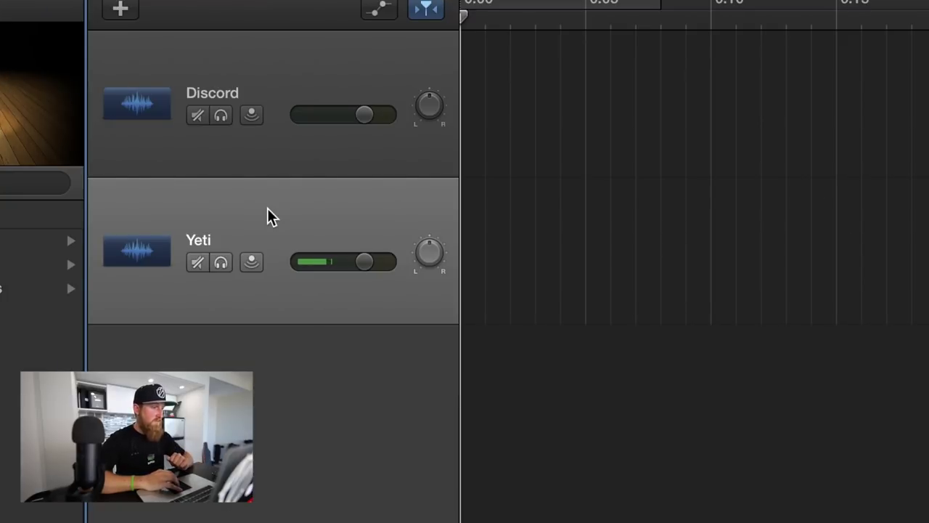
# - Turn on Show Record Enable in the track header components
pyautogui.rightClick(272, 153)
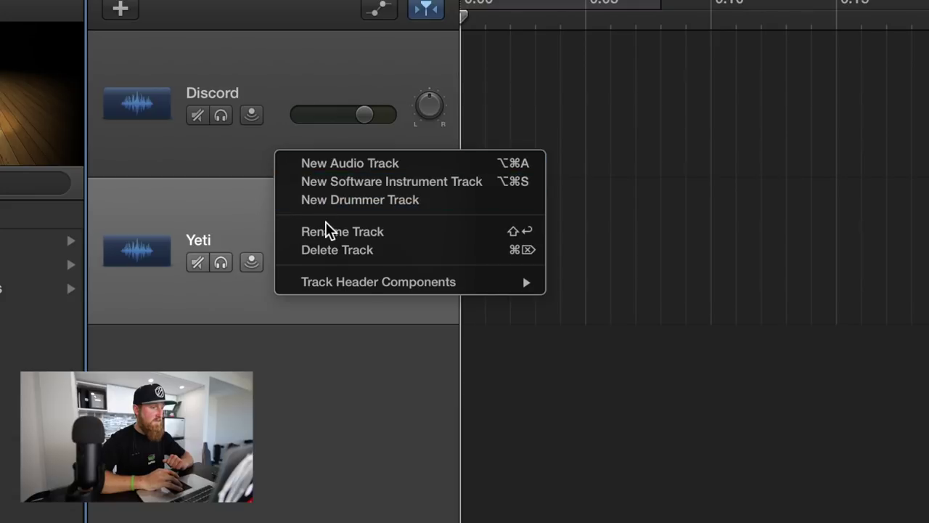
pyautogui.moveTo(375, 280)
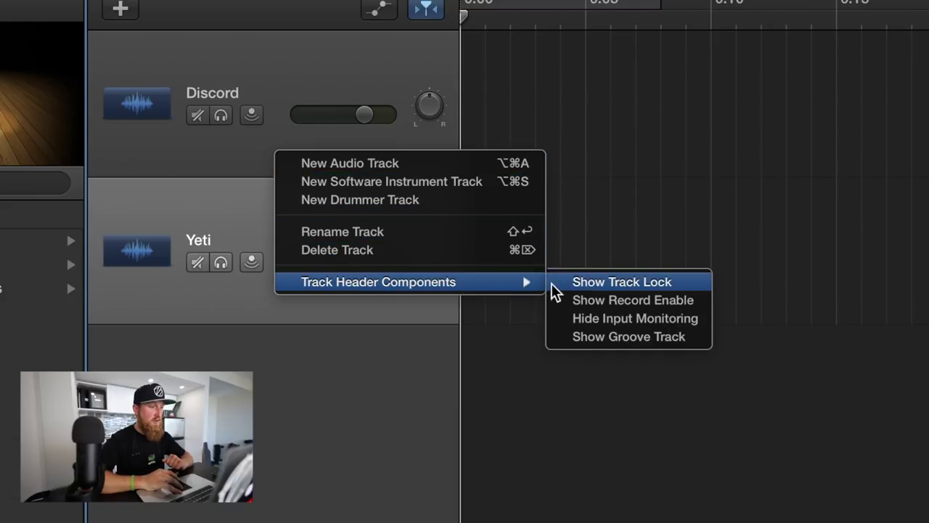
pyautogui.click(605, 298)
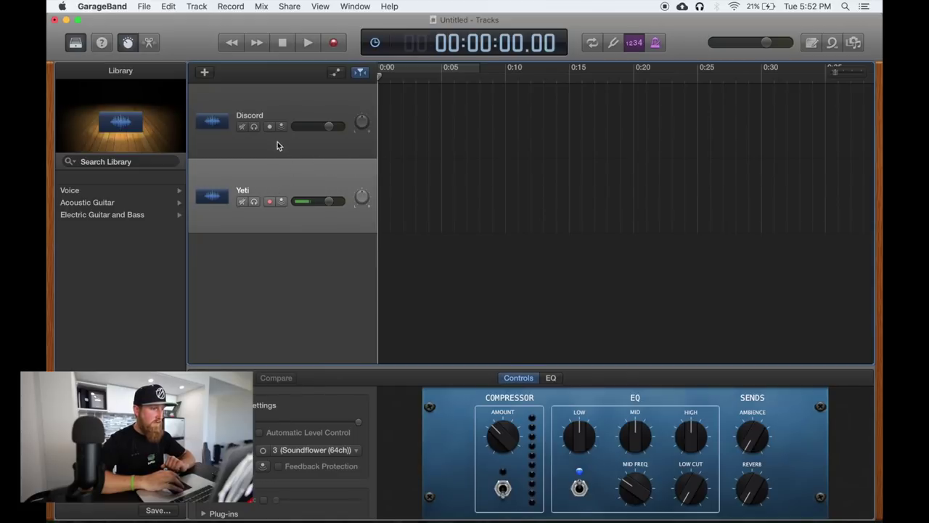
# - Arm Discord and Yeti for recording and enable Discord's input monitoring
pyautogui.click(275, 142)
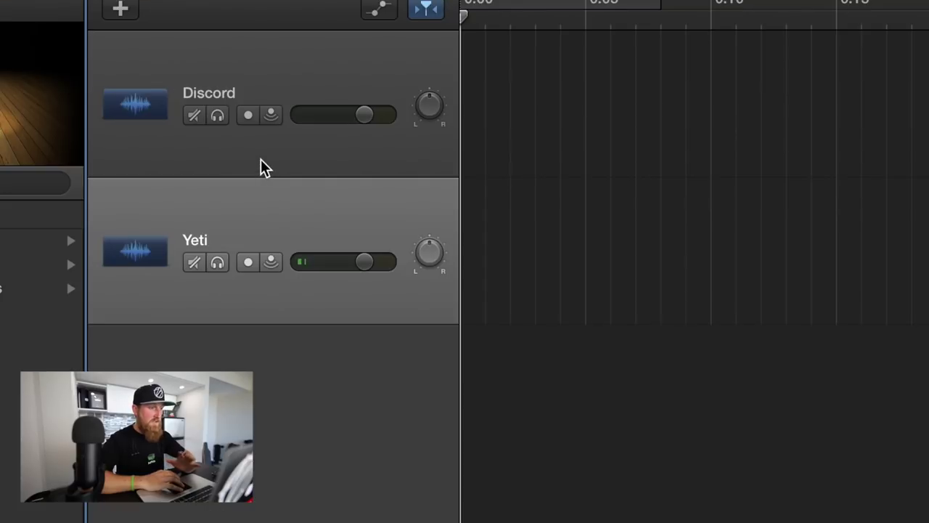
pyautogui.click(277, 152)
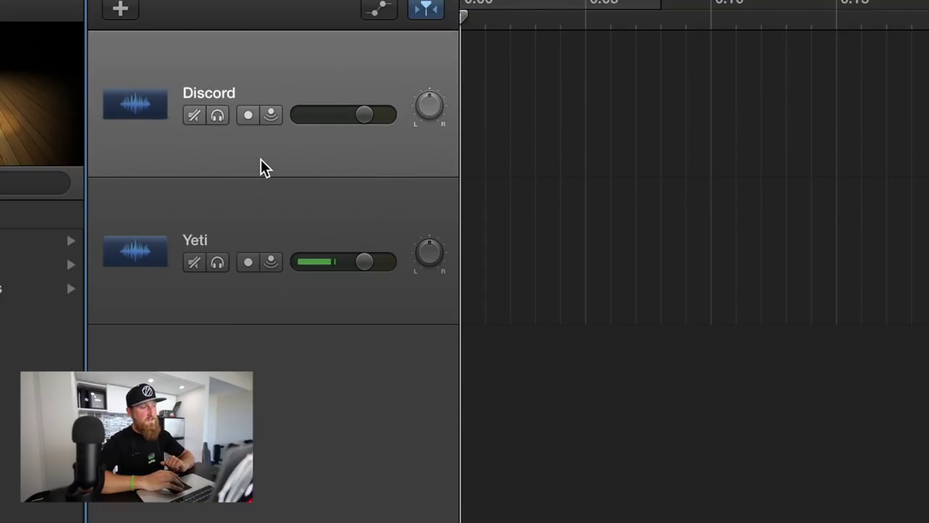
pyautogui.click(273, 120)
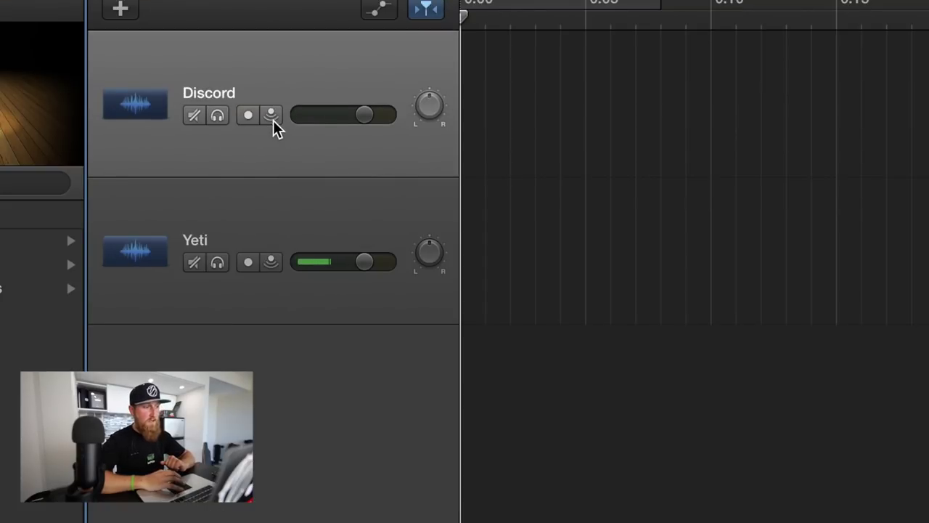